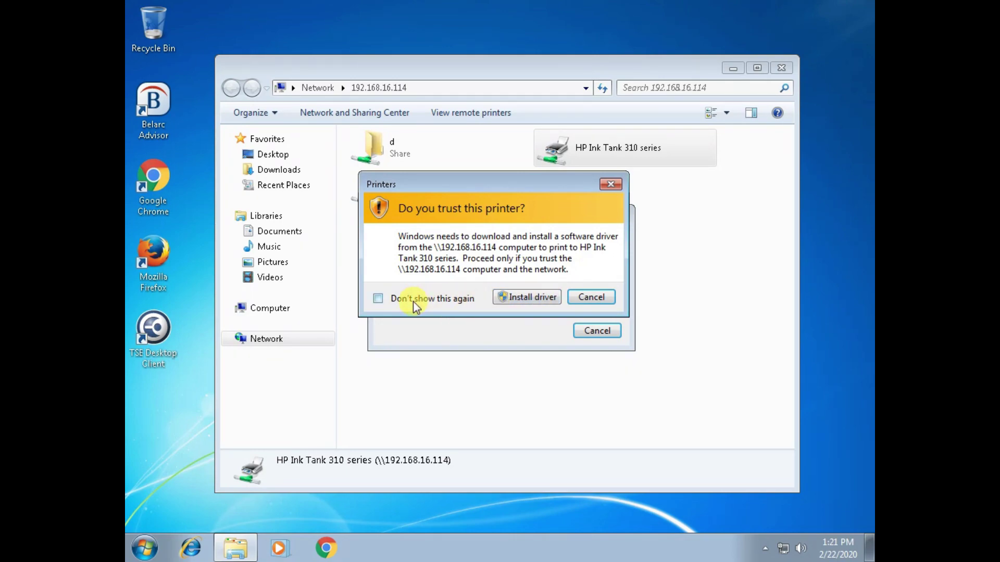
Try to install the HP Ink Tank 310 series driver from \\192.168.16.114, view the error details and dismiss the message
left_click(518, 298)
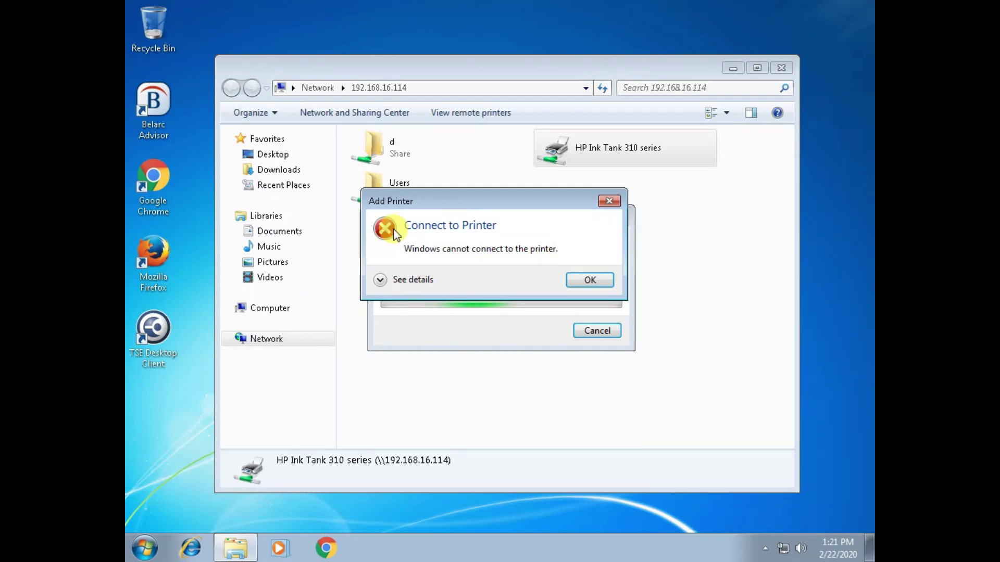
left_click(379, 280)
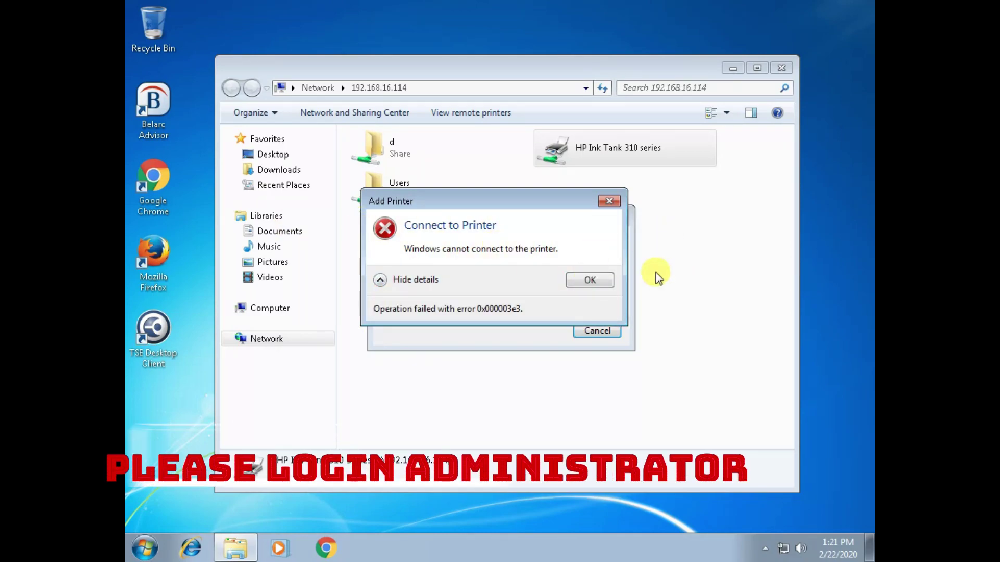
left_click(588, 280)
Open Task Manager's list of services and move its window clear of the screen corner
right_click(444, 555)
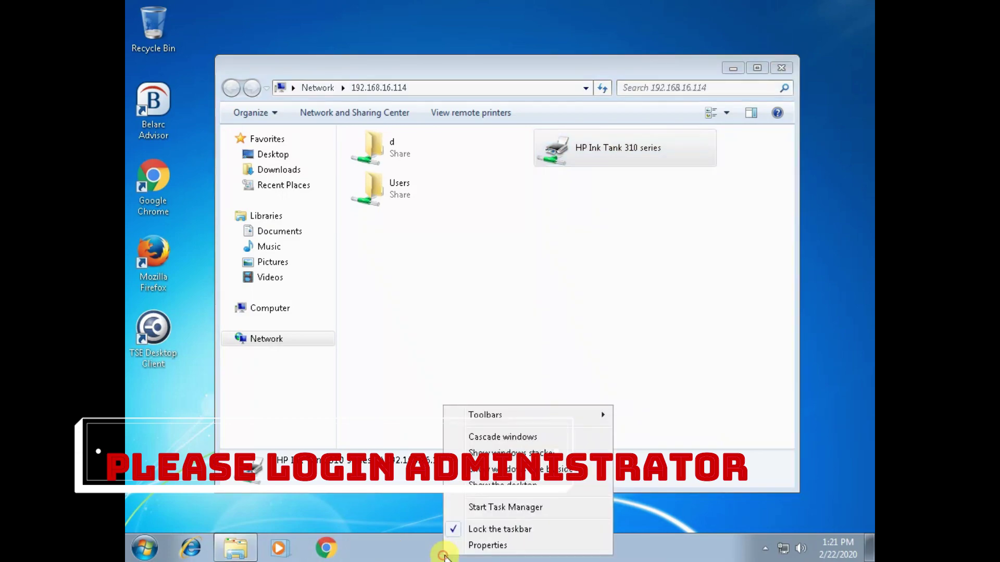
left_click(476, 509)
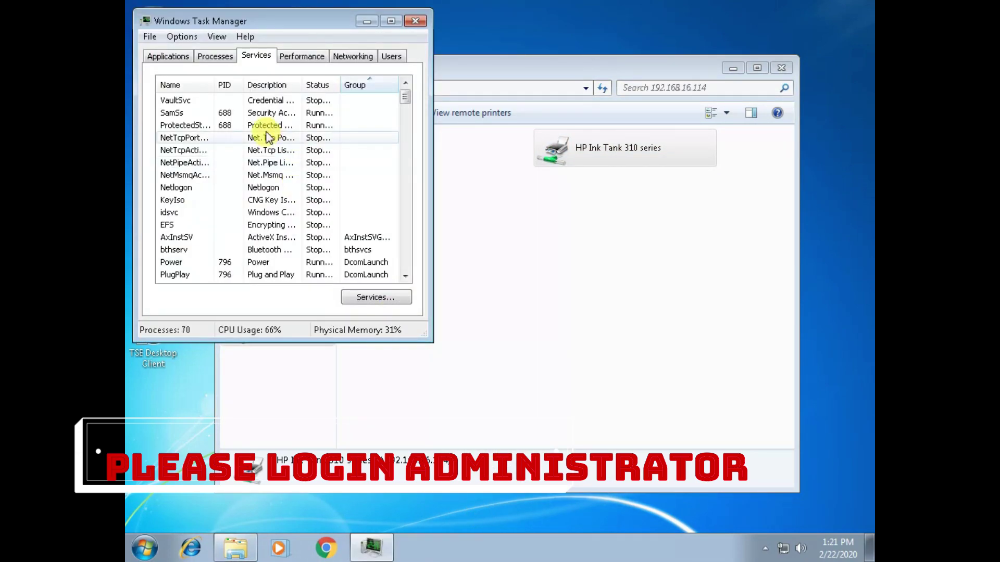
left_click_drag(305, 26, 423, 128)
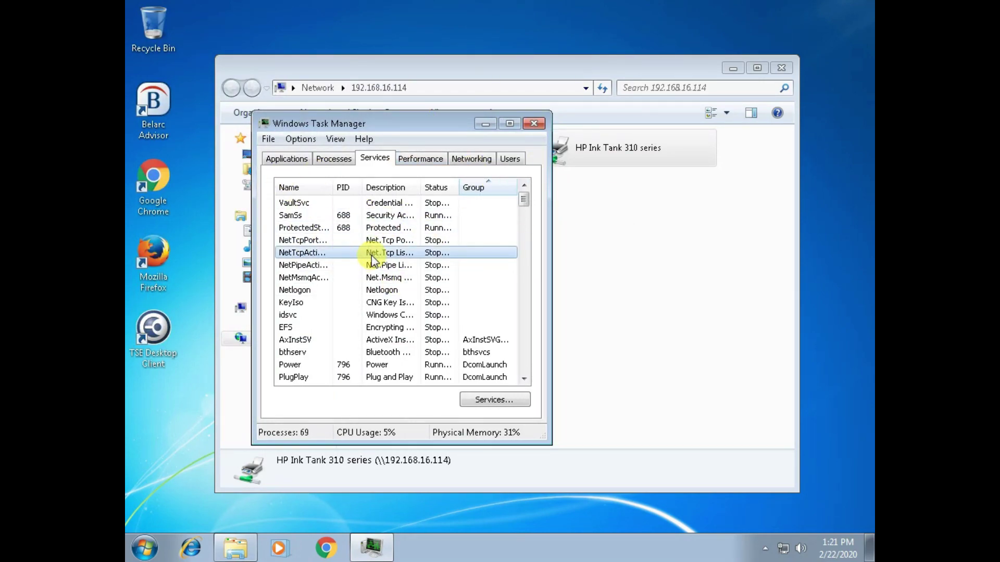
Find the Spooler service in Task Manager's services list and stop it
scroll(370, 255, "down", 5)
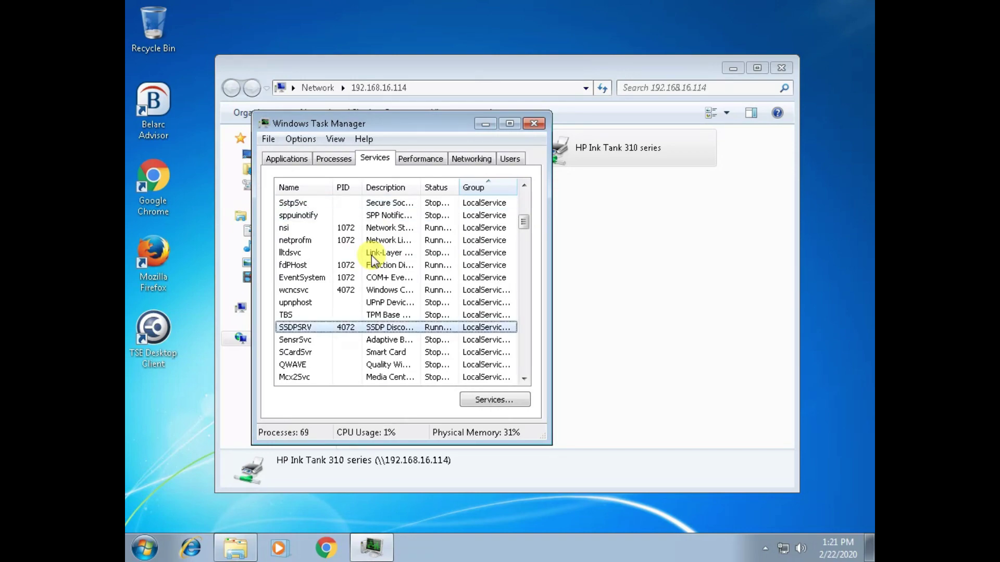
key("s")
key("s")
key("s")
key("s")
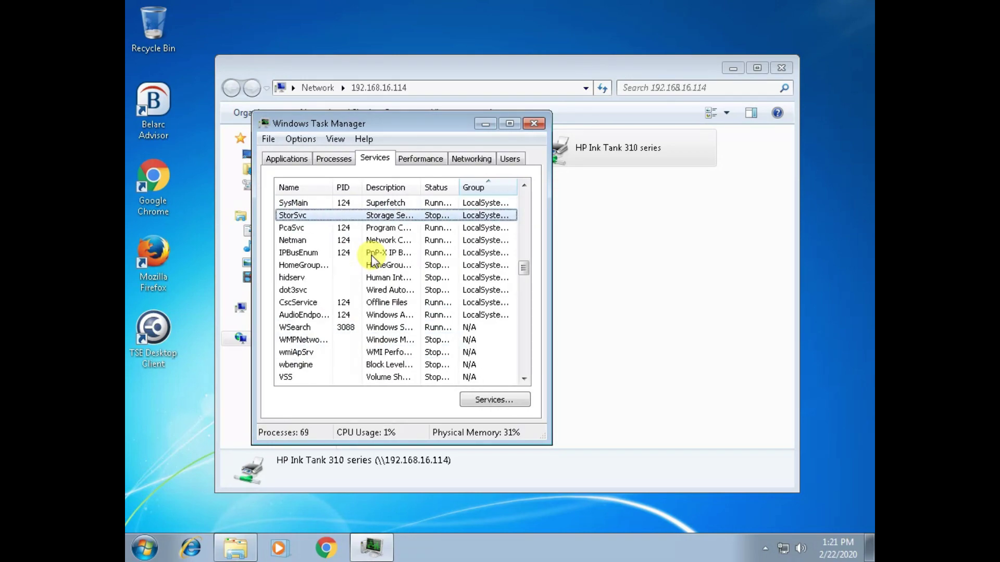
key("s")
key("s")
key("s")
key("s")
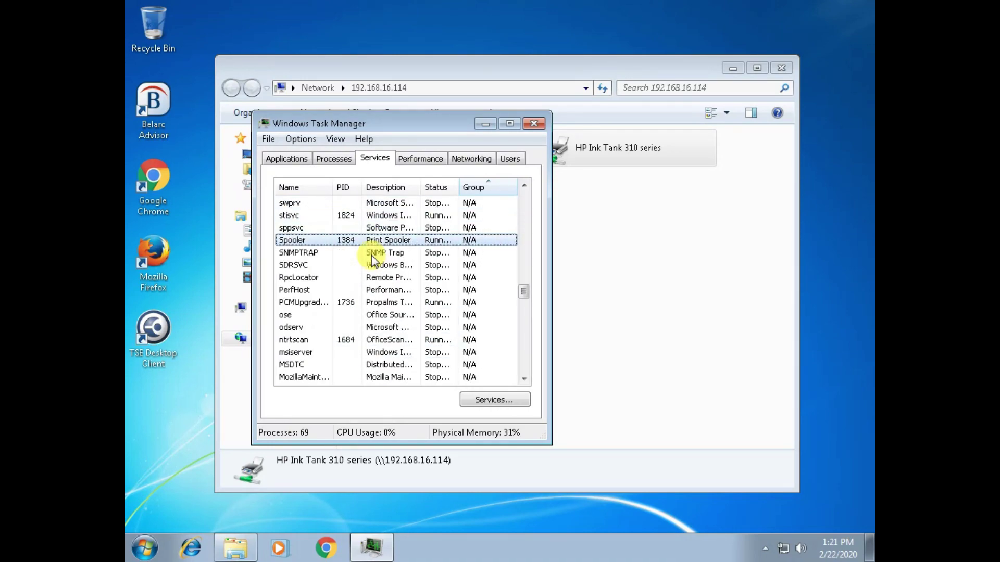
right_click(348, 241)
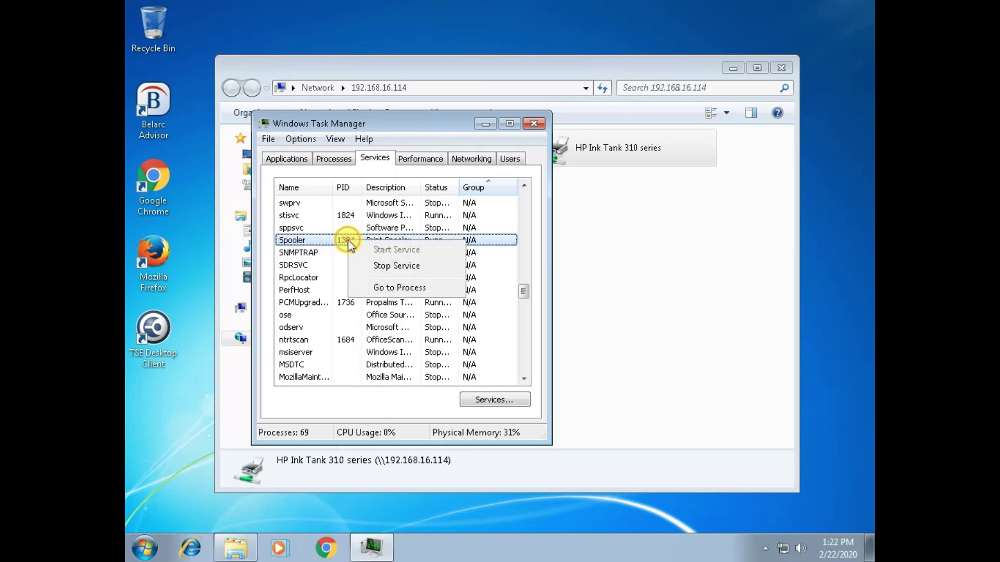
left_click(406, 266)
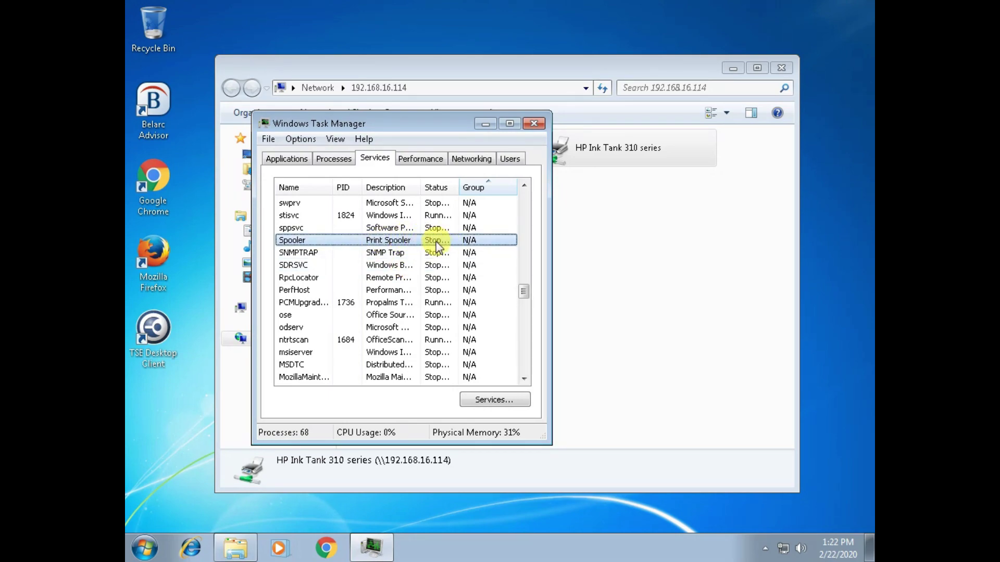
Start the Spooler service again and close Task Manager
right_click(353, 237)
left_click(394, 247)
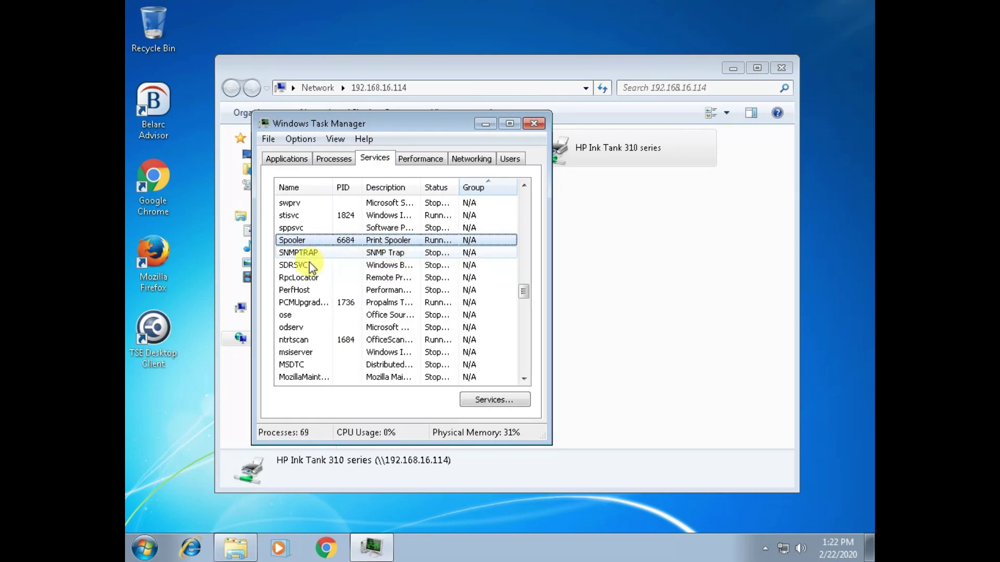
left_click(533, 123)
Try to connect to the shared HP Ink Tank 310 series printer again by installing its driver, and dismiss the message
double_click(593, 155)
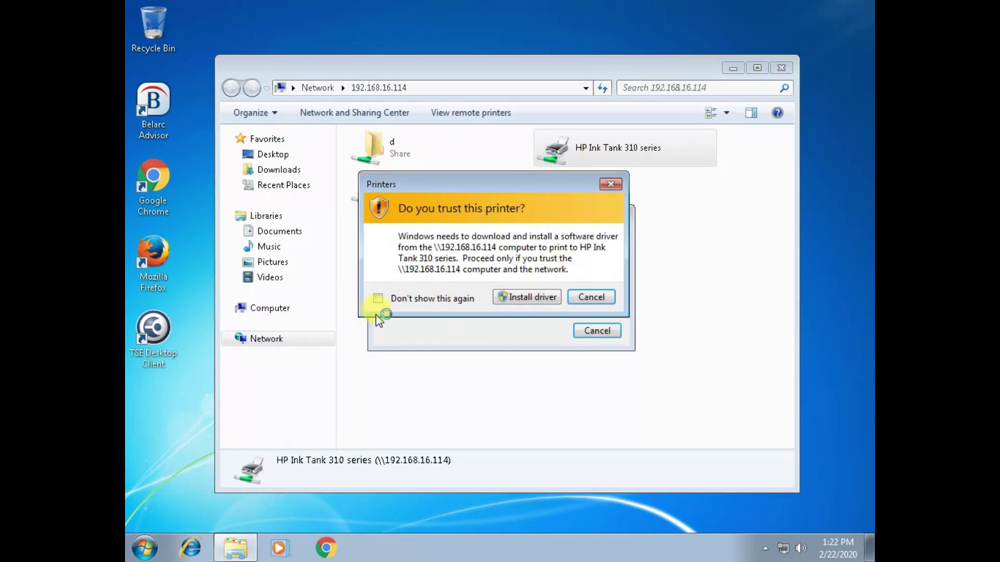
left_click(520, 297)
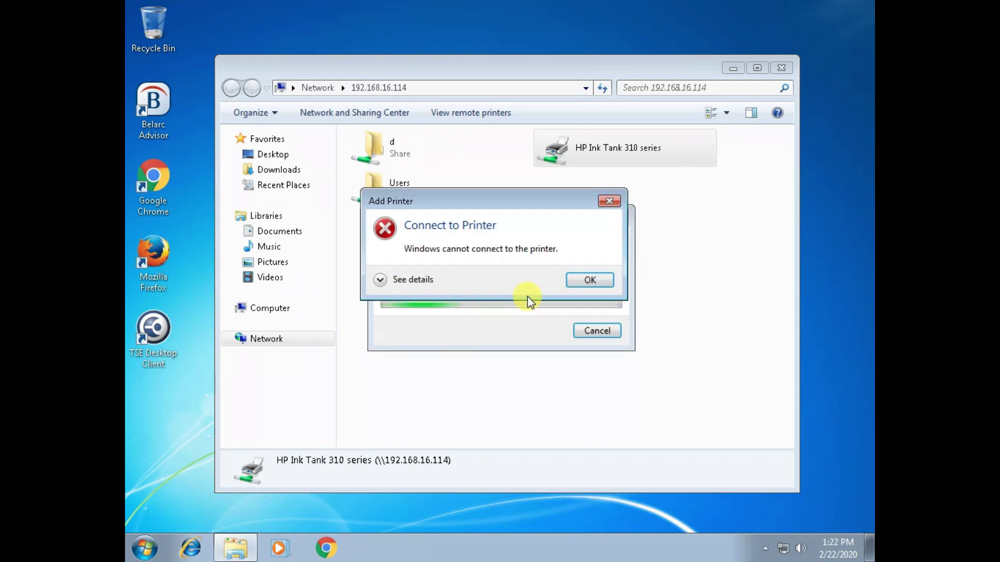
left_click(589, 280)
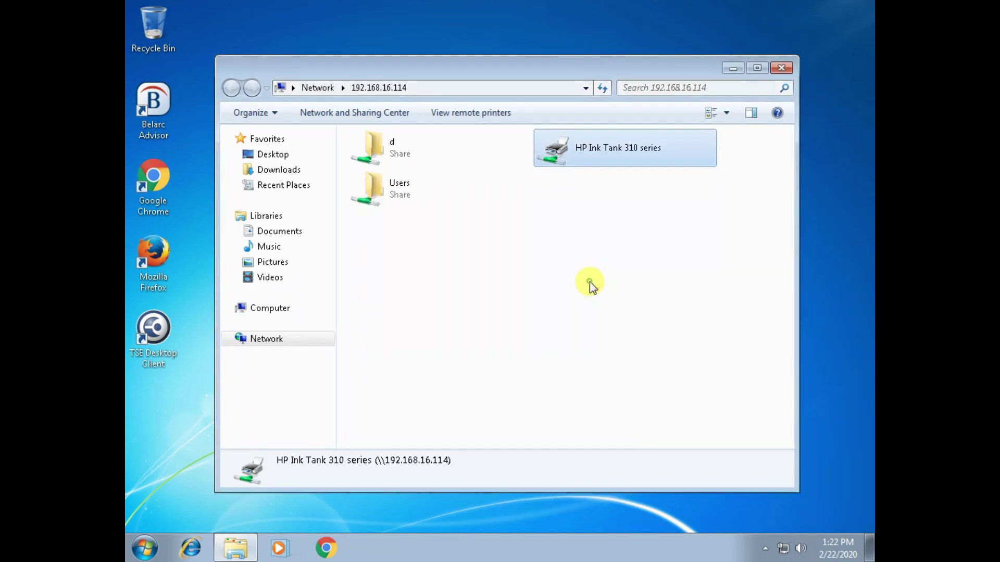
Open the full Services console from Task Manager and put the focus in its service list
right_click(505, 555)
left_click(544, 508)
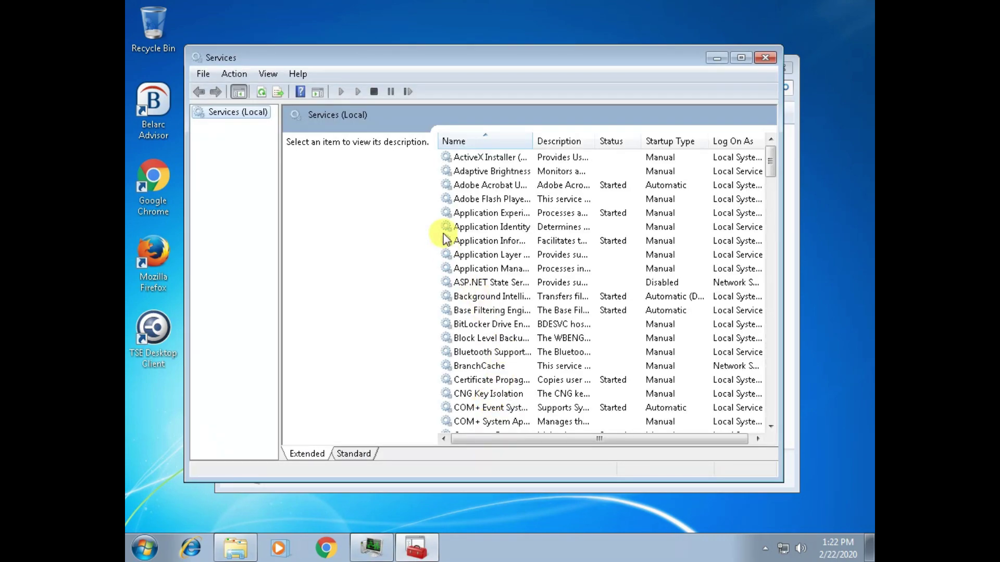
left_click(516, 242)
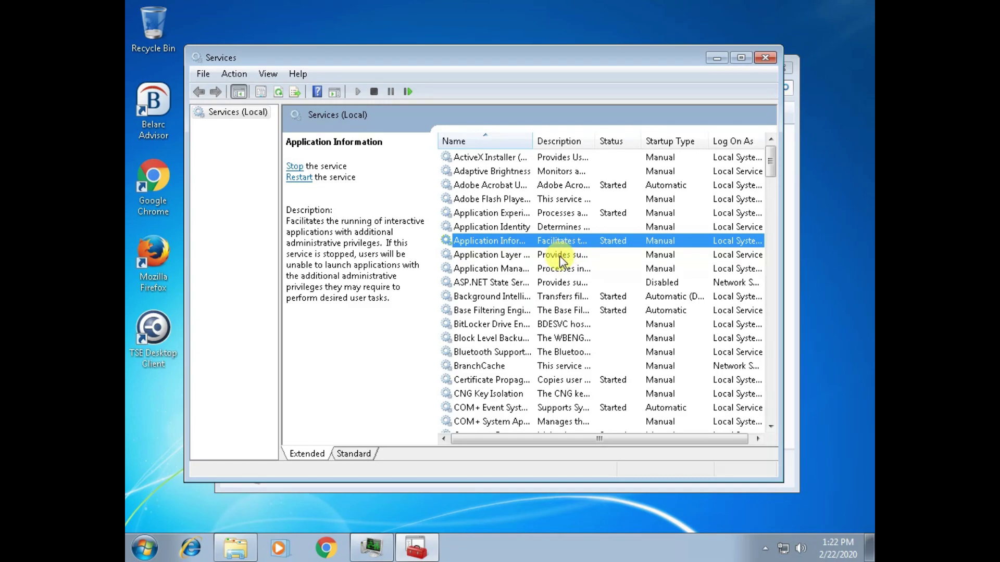
Locate Print Spooler in the Services console and stop the service
key("p")
key("Down")
key("Down")
key("Down")
key("Down")
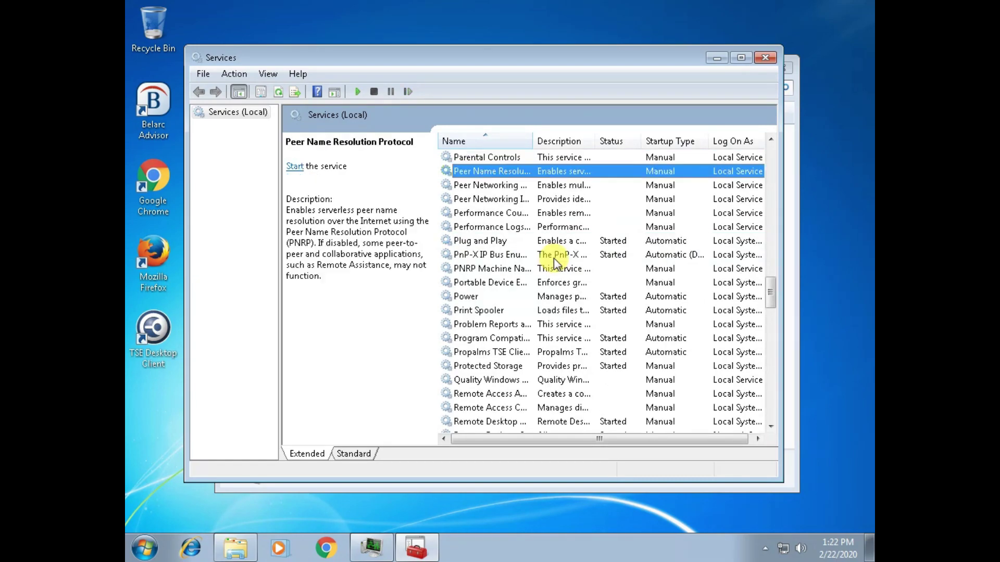
key("Down")
key("Down")
key("Down")
key("Down")
key("Down")
key("Down")
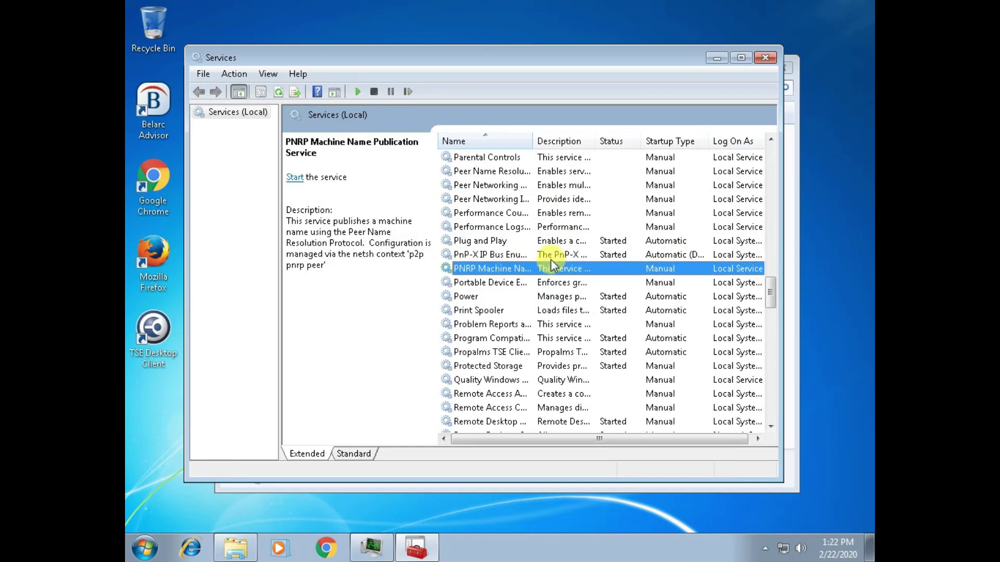
left_click(509, 311)
right_click(513, 310)
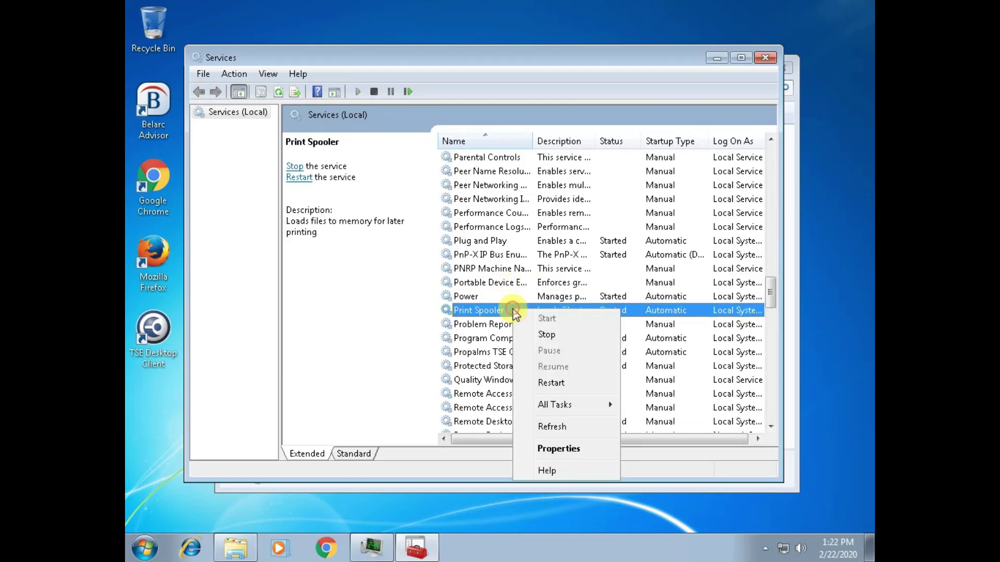
left_click(379, 310)
left_click(484, 310)
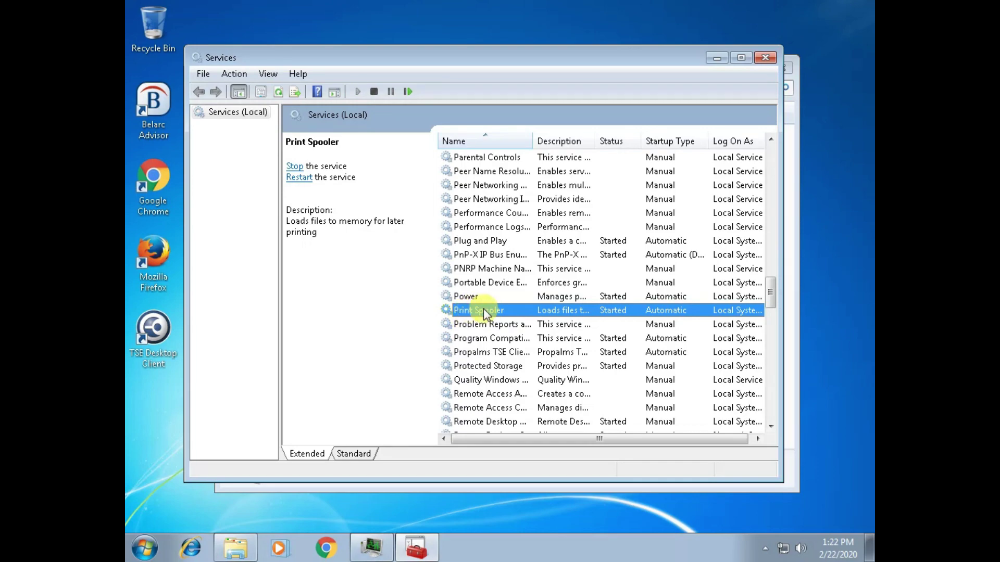
right_click(483, 309)
left_click(334, 257)
left_click(295, 166)
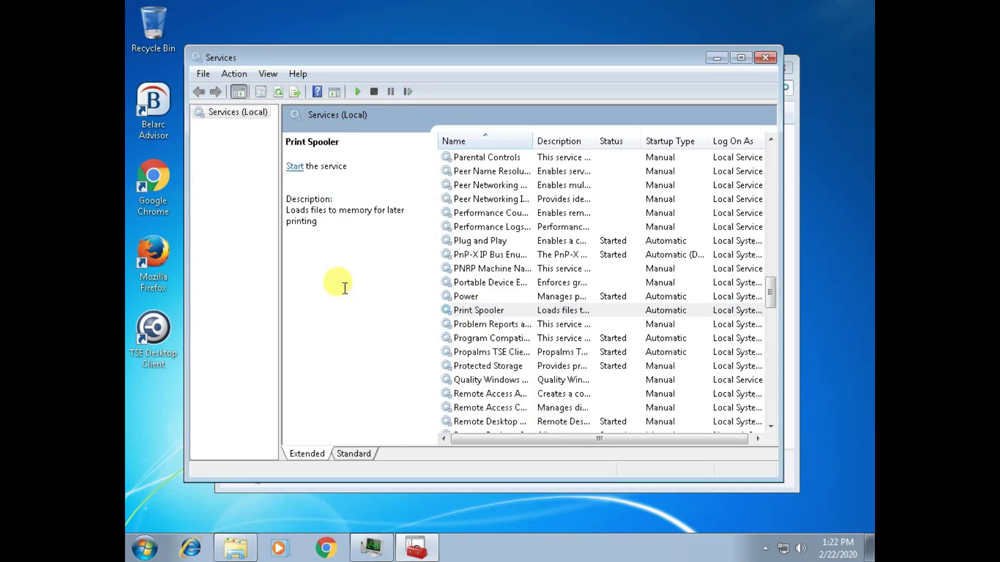
Start the Print Spooler service again and close both the Services console and Task Manager
left_click(295, 167)
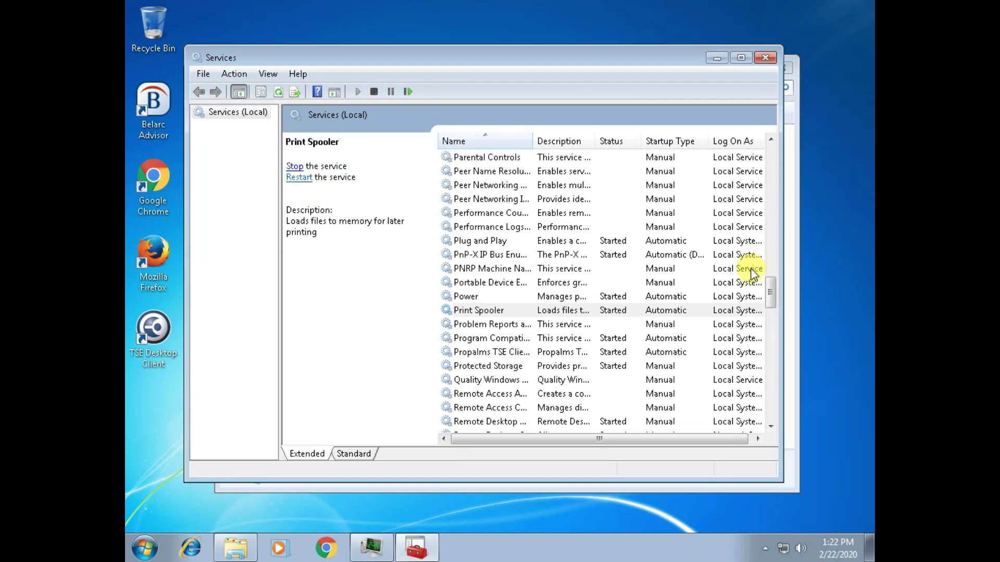
left_click(765, 57)
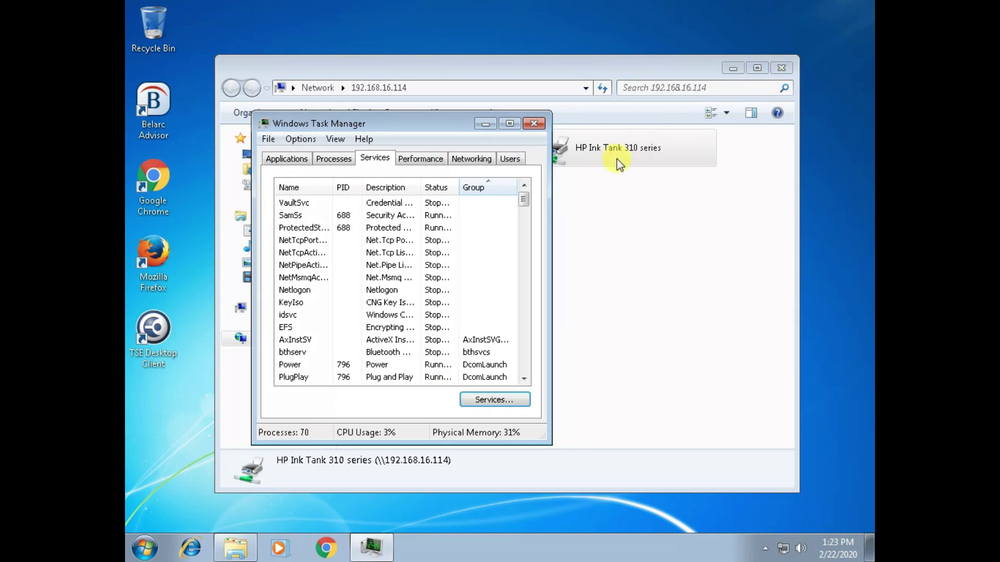
left_click(533, 124)
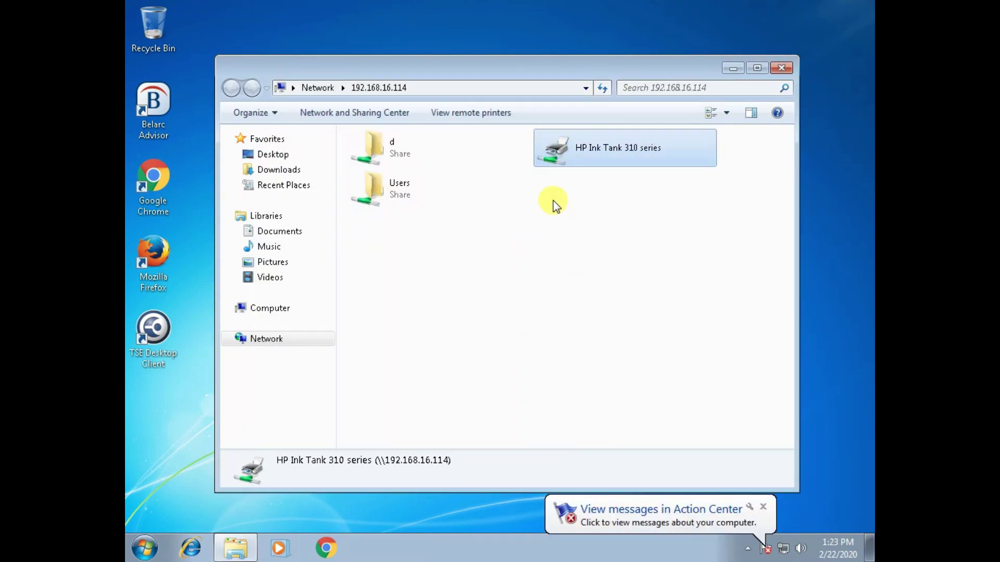
Retry the HP Ink Tank 310 series driver installation after the spooler restart and dismiss the message
double_click(591, 146)
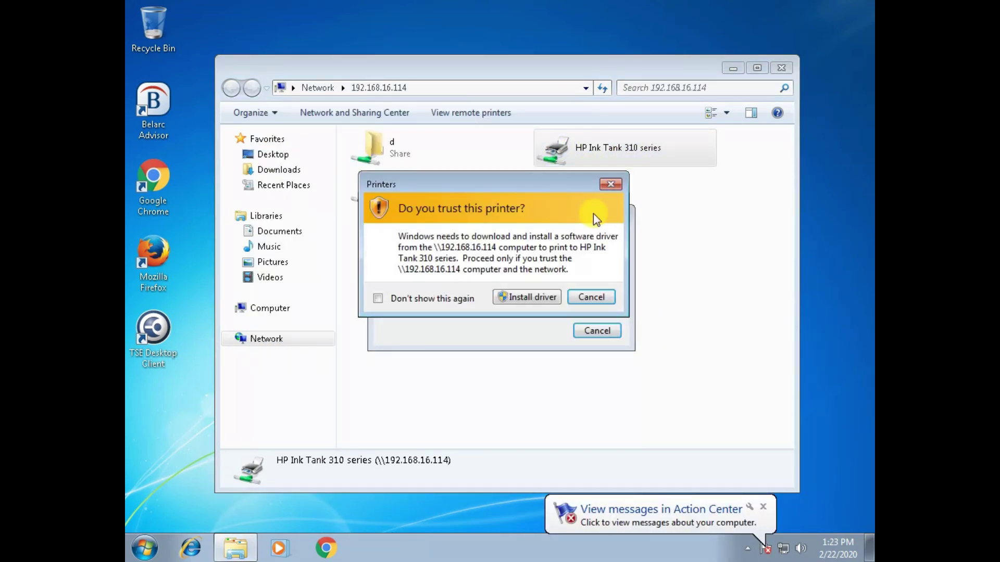
left_click(517, 296)
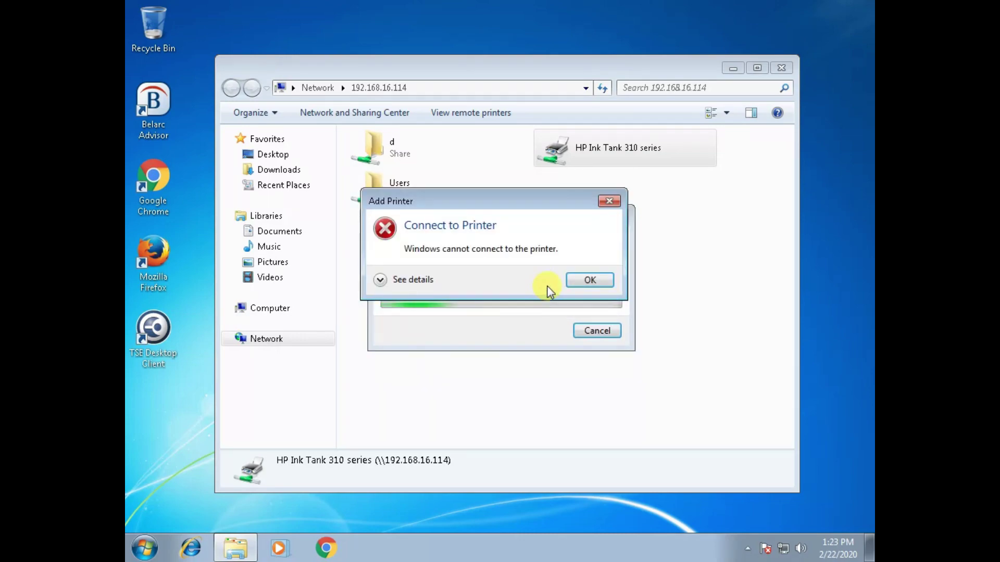
left_click(589, 280)
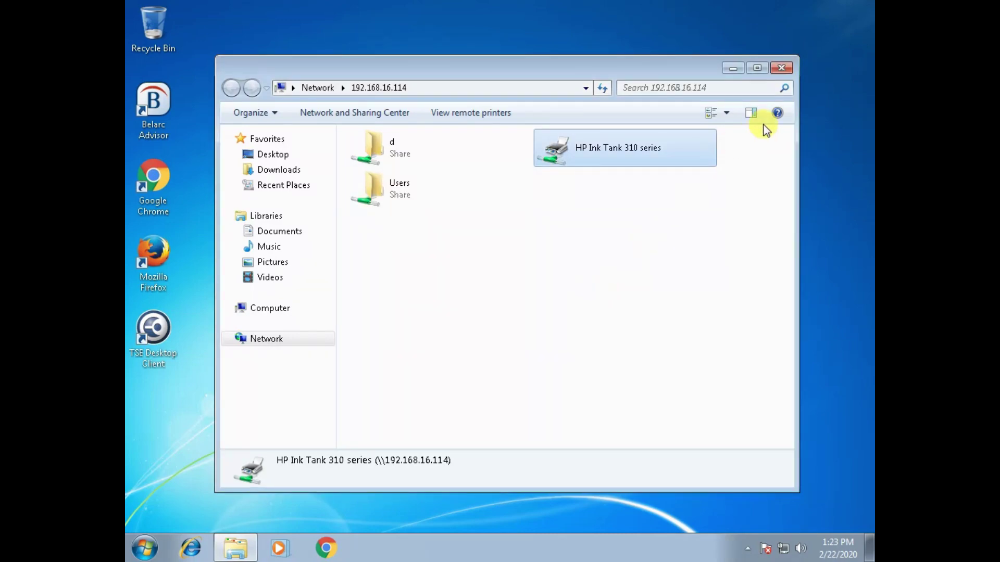
Close the 192.168.16.114 network window and refresh the desktop
left_click(777, 71)
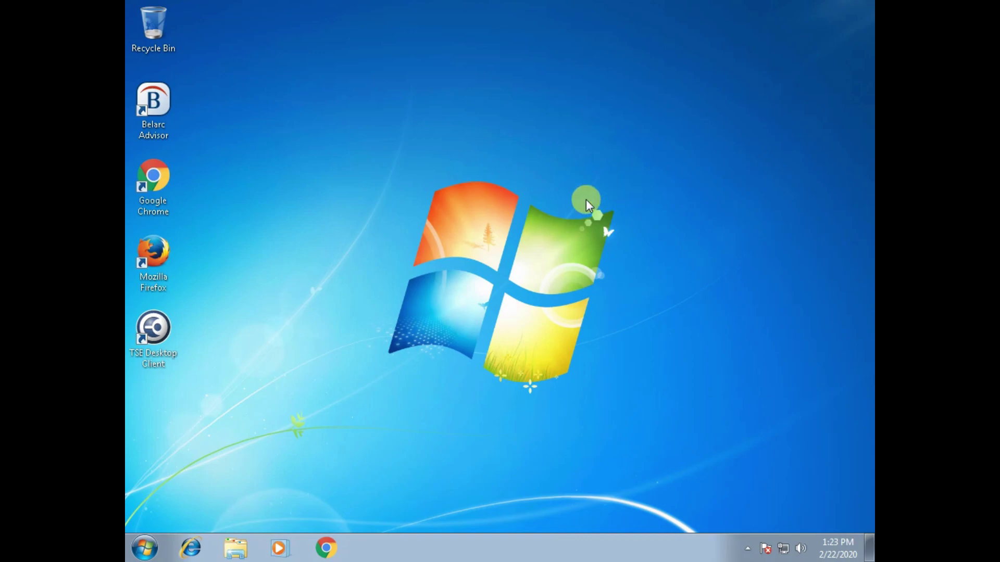
right_click(588, 142)
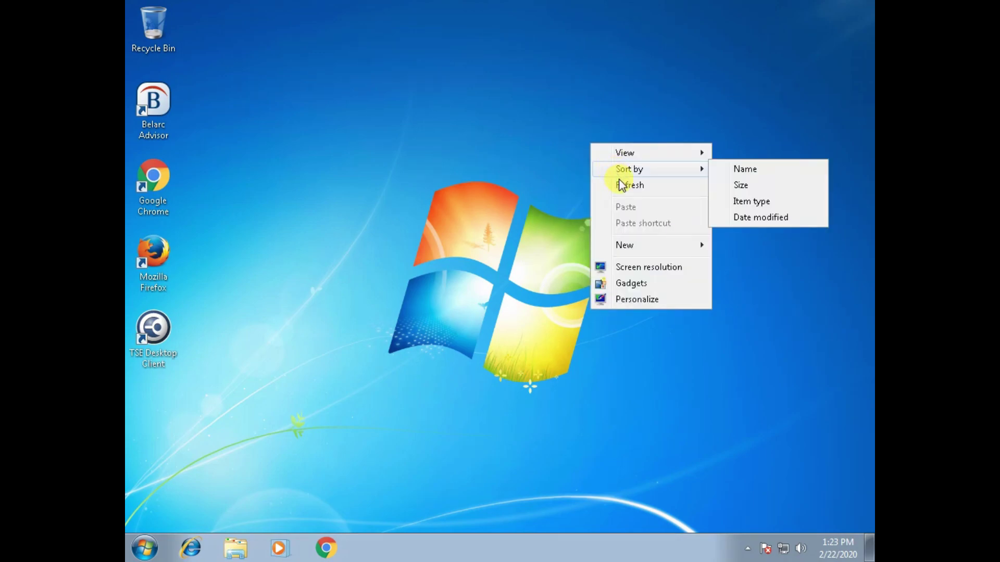
right_click(580, 156)
left_click(637, 203)
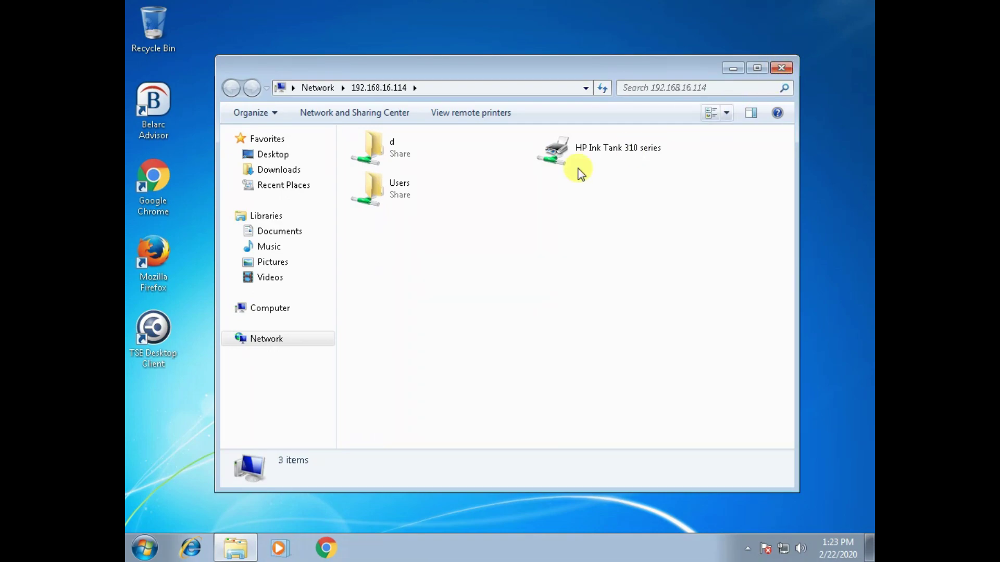
Try to install the HP Ink Tank 310 series driver from the reopened network share, dismiss the message and close the window
double_click(592, 157)
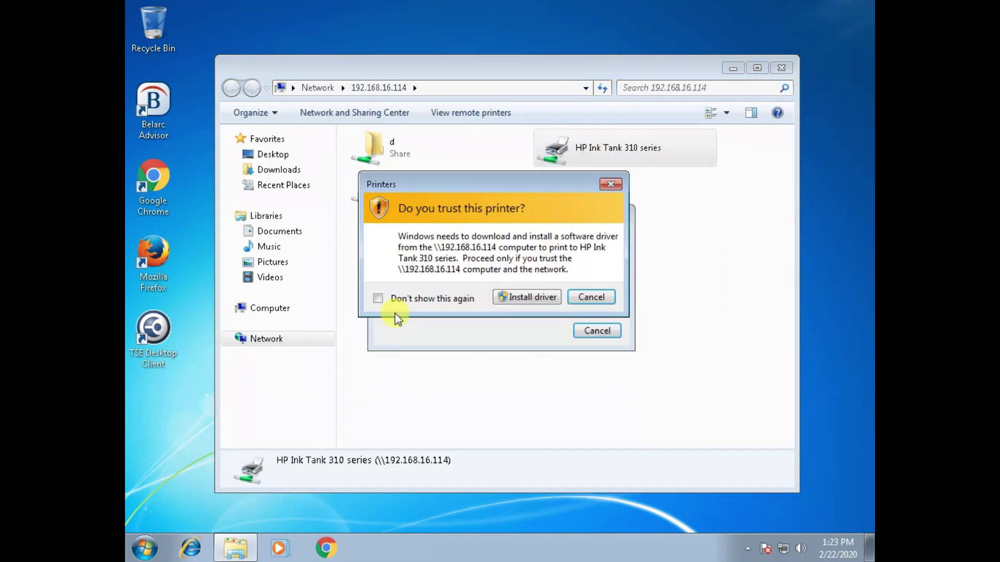
left_click(529, 297)
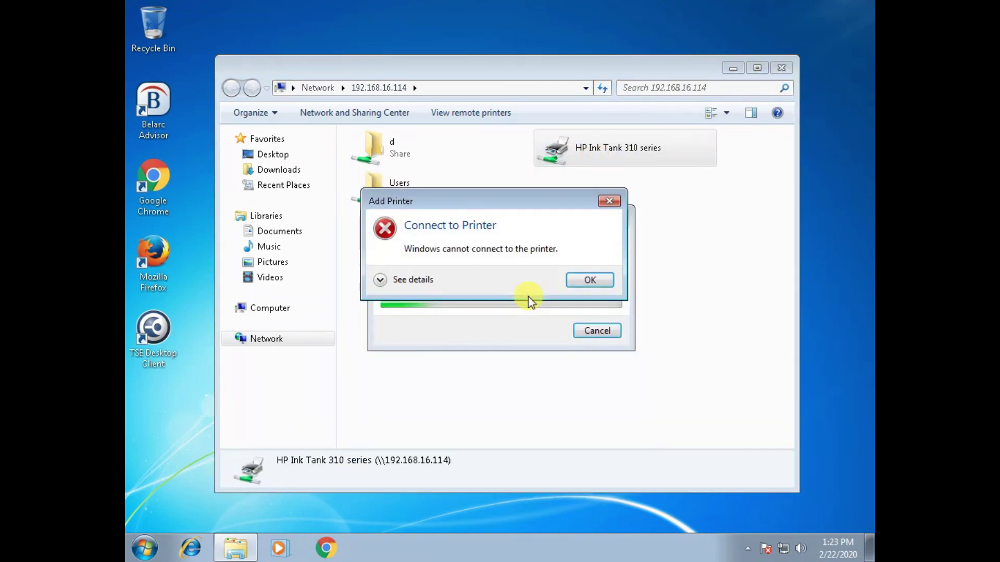
left_click(588, 279)
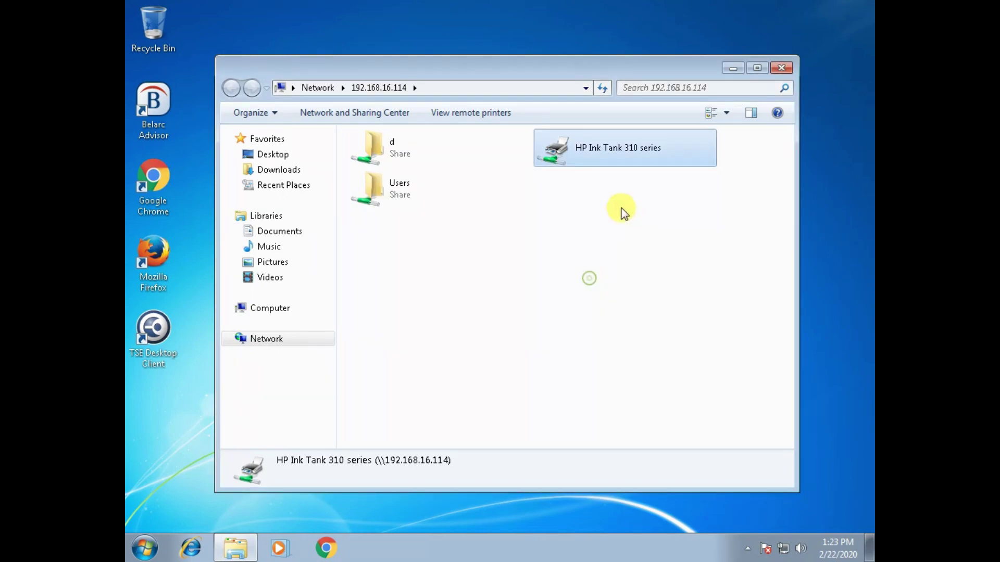
left_click(781, 68)
Launch the Local Group Policy Editor by running gpedit.msc
key("super+r")
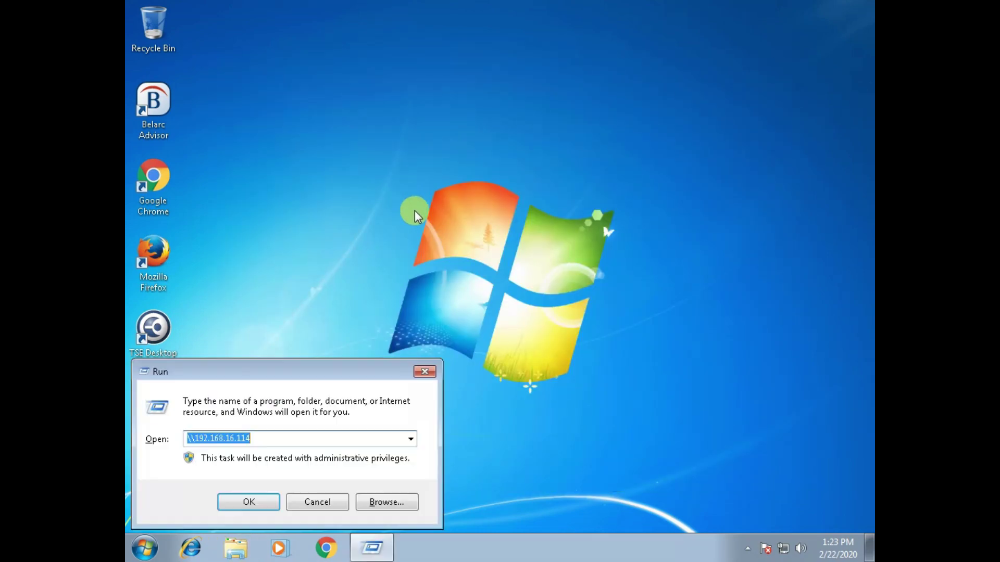
left_click_drag(290, 373, 427, 288)
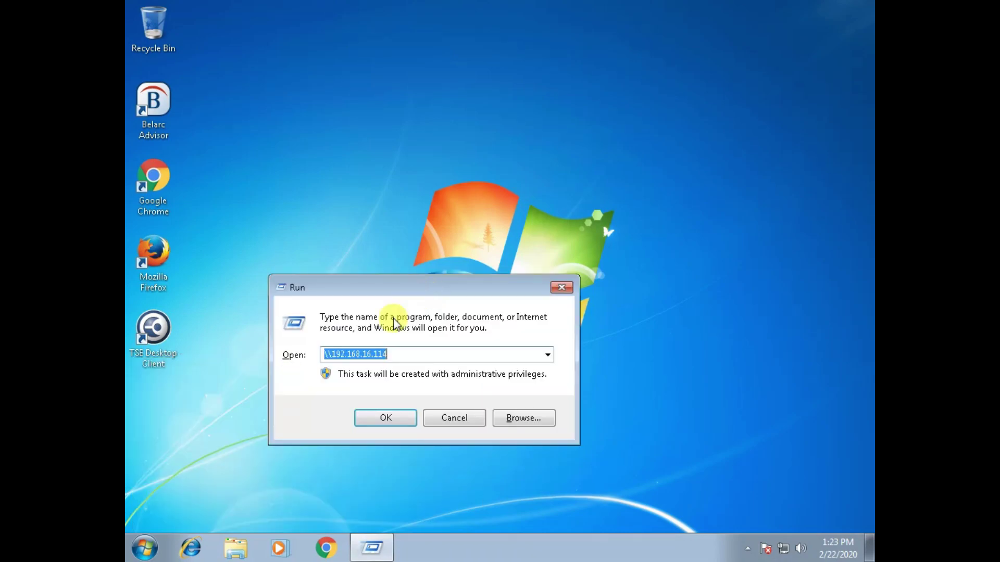
key("BackSpace")
type("gpedi")
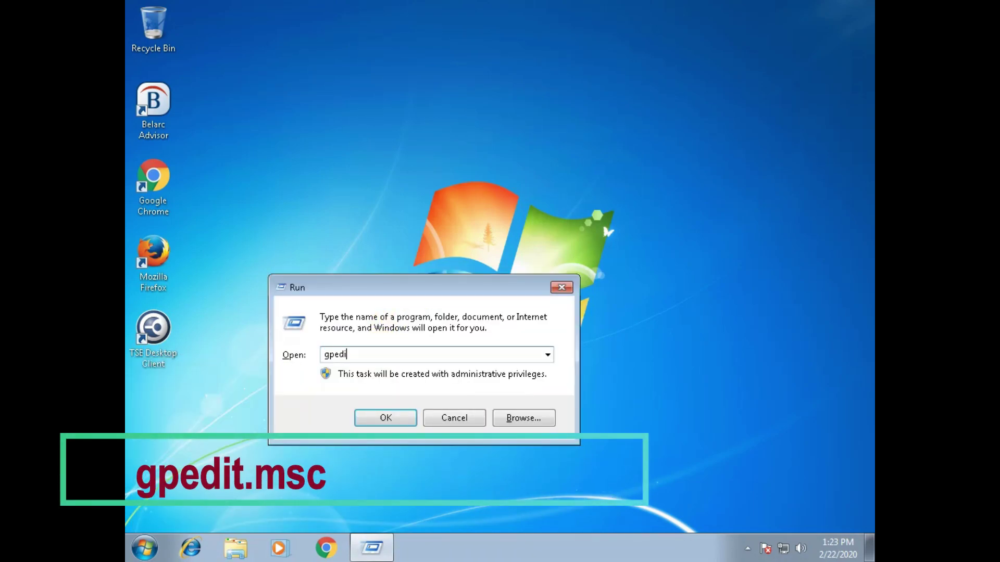
type("t.msc")
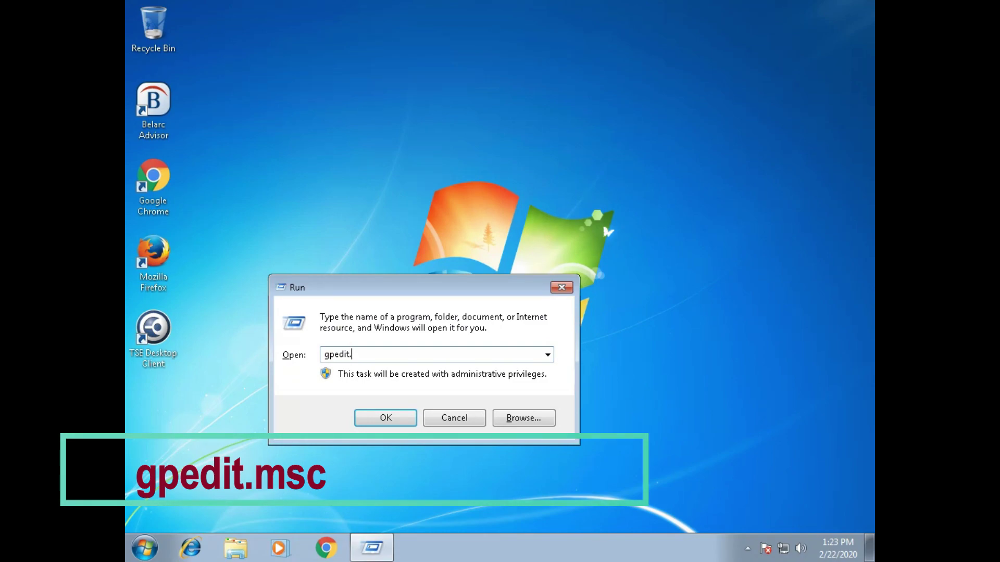
key("Return")
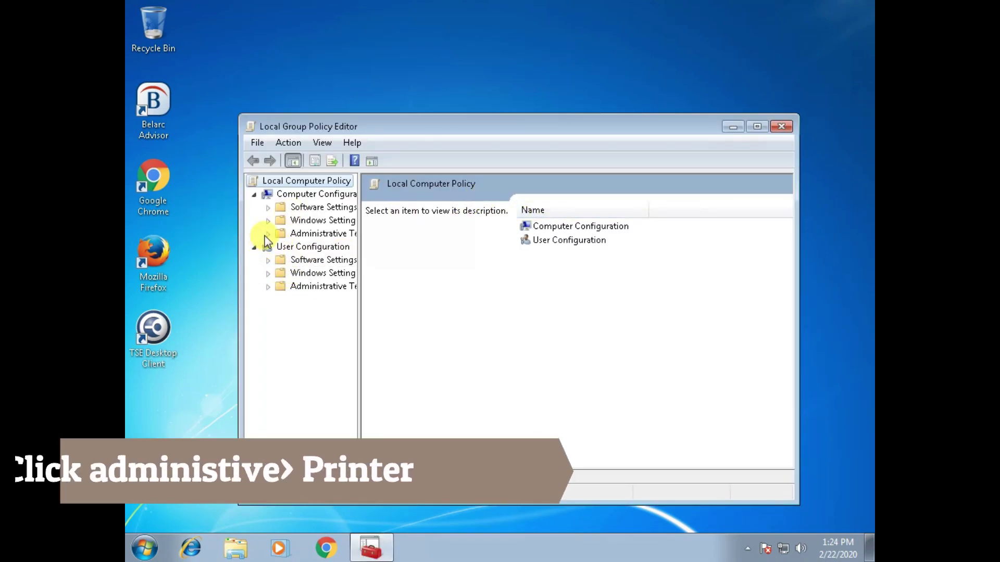
Open the Point and Print Restrictions policy in the Printers folder of Computer Configuration's Administrative Templates
left_click(268, 234)
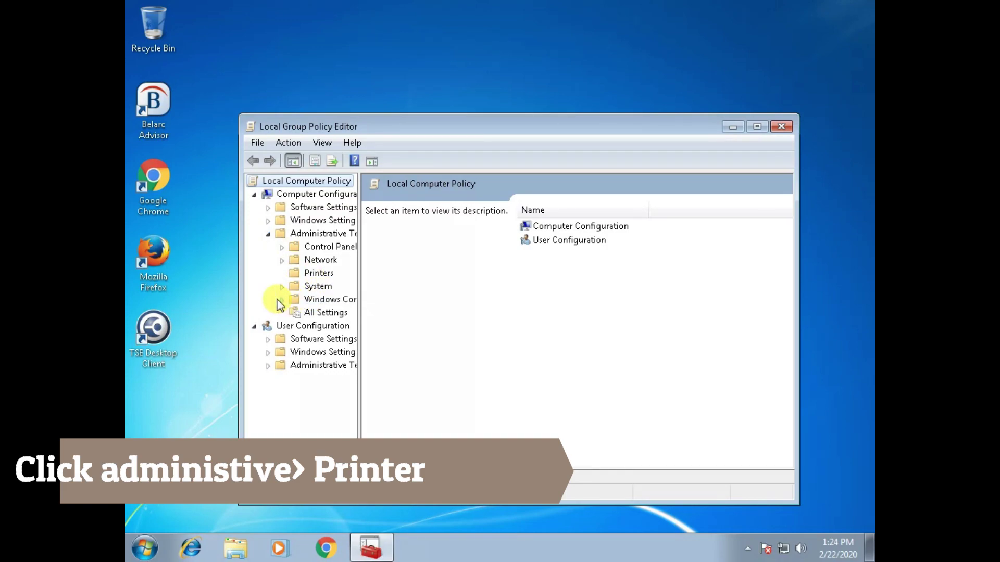
left_click(312, 272)
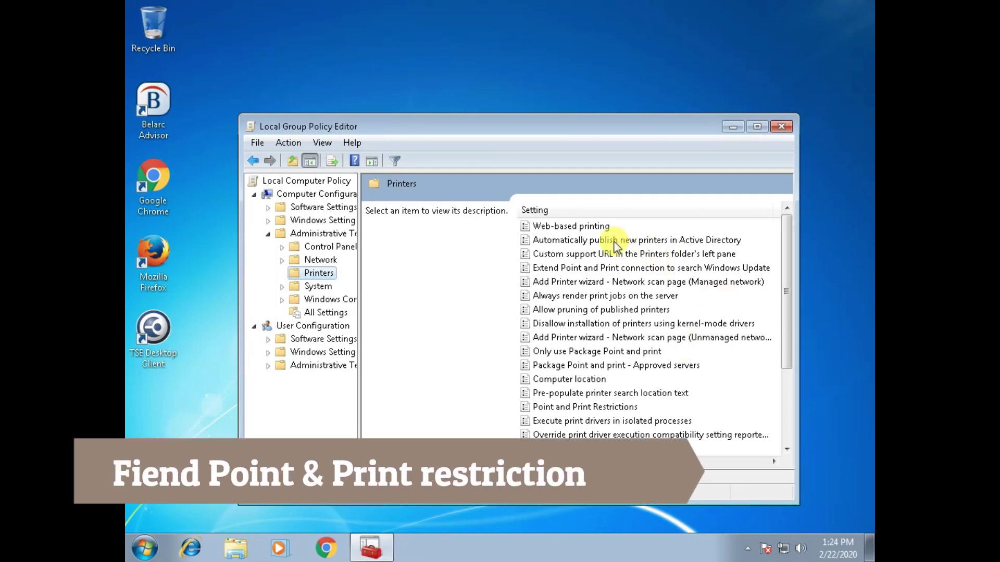
left_click(582, 411)
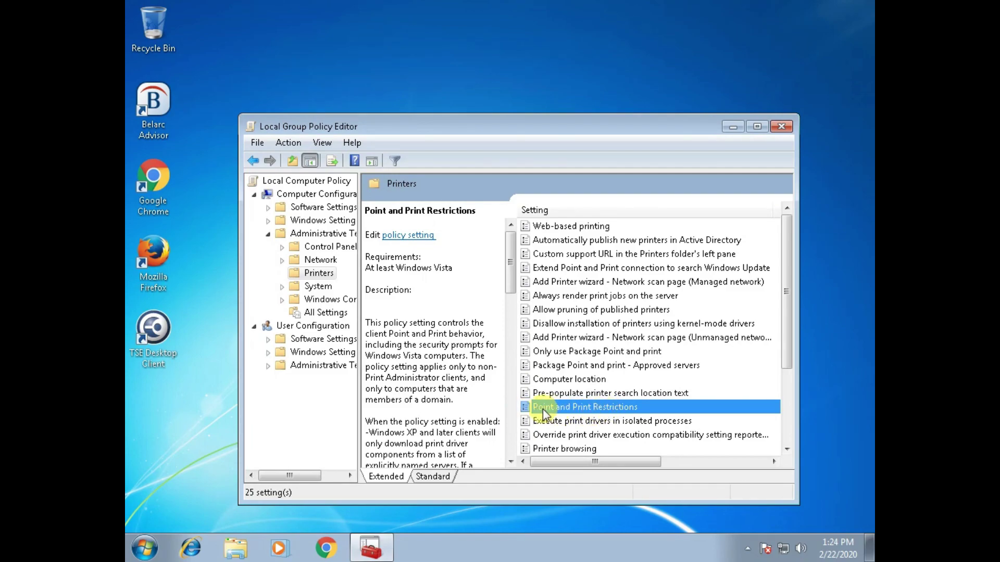
double_click(576, 405)
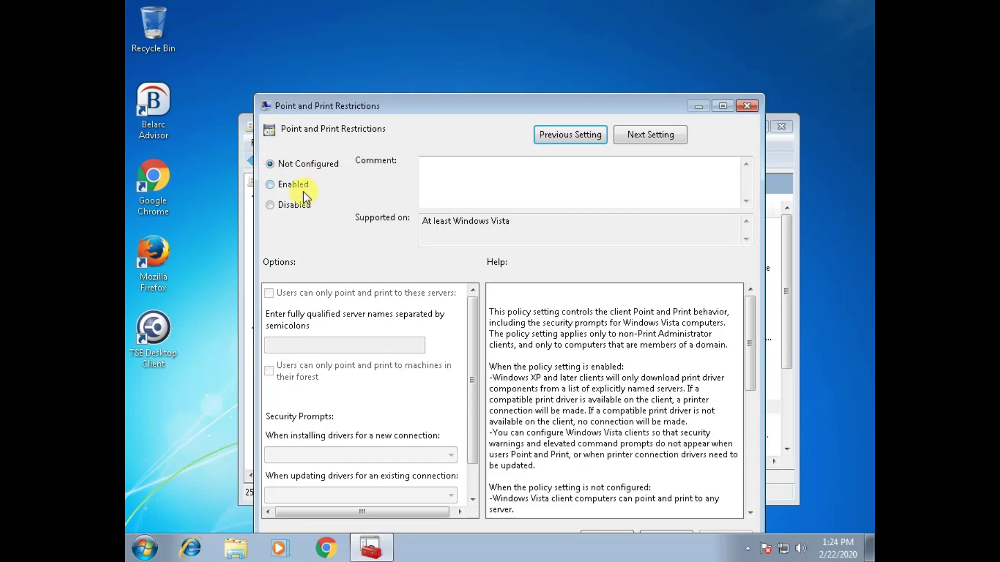
Set the Point and Print Restrictions policy to Enabled and apply the change
left_click(265, 186)
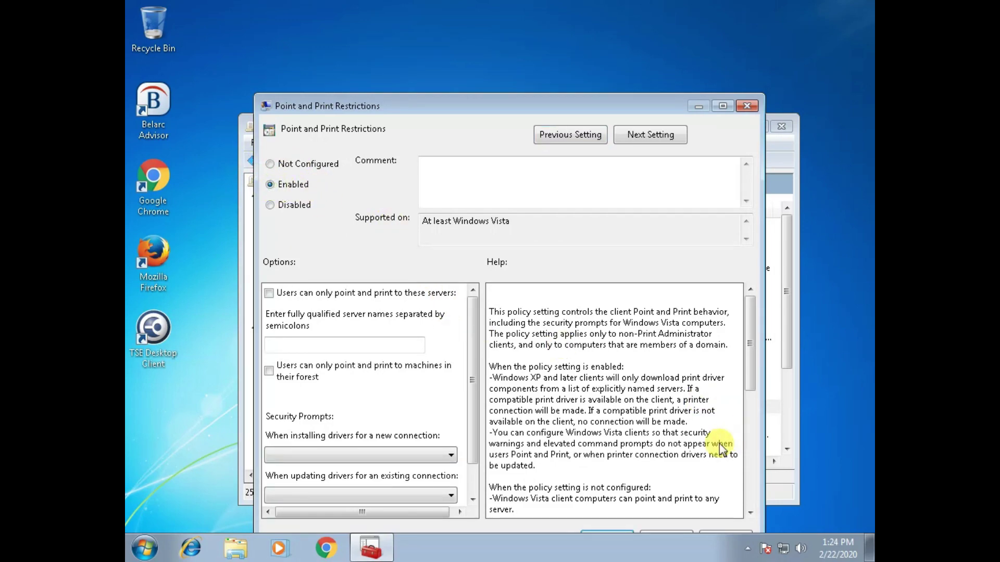
left_click_drag(612, 106, 609, 38)
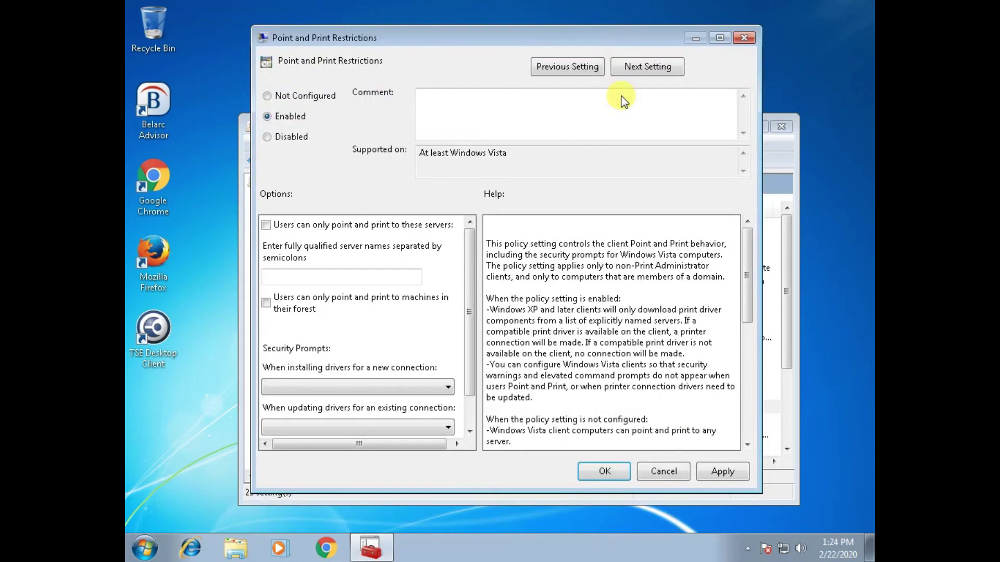
left_click(723, 476)
left_click(630, 304)
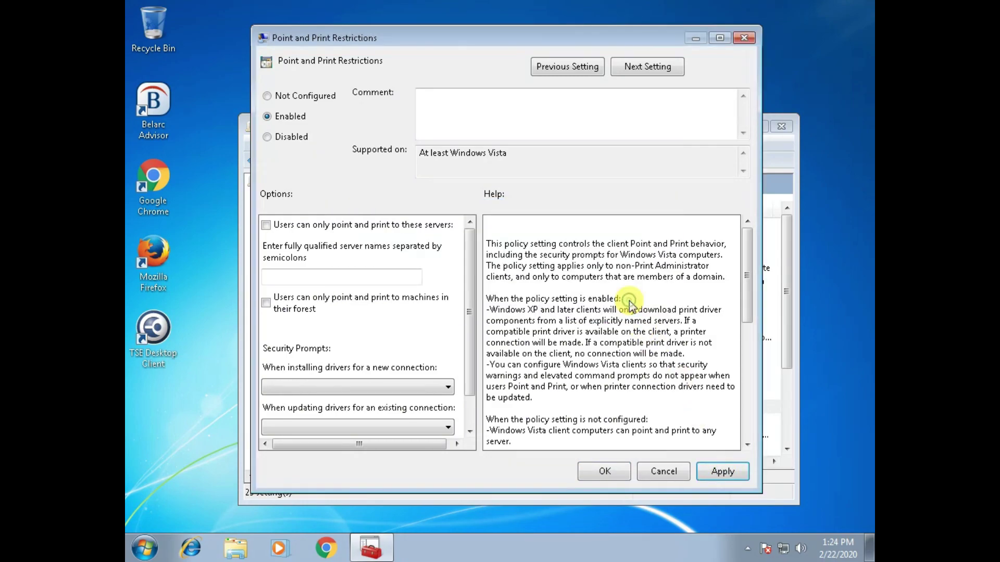
Set the Point and Print Restrictions policy to Disabled, apply it, and close the policy editor
left_click(266, 136)
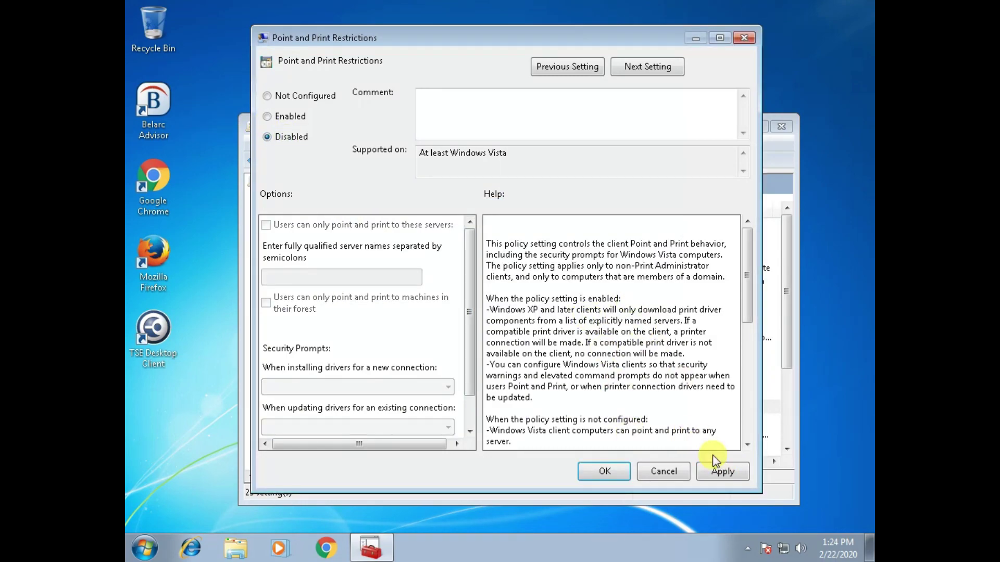
left_click(723, 476)
left_click(591, 473)
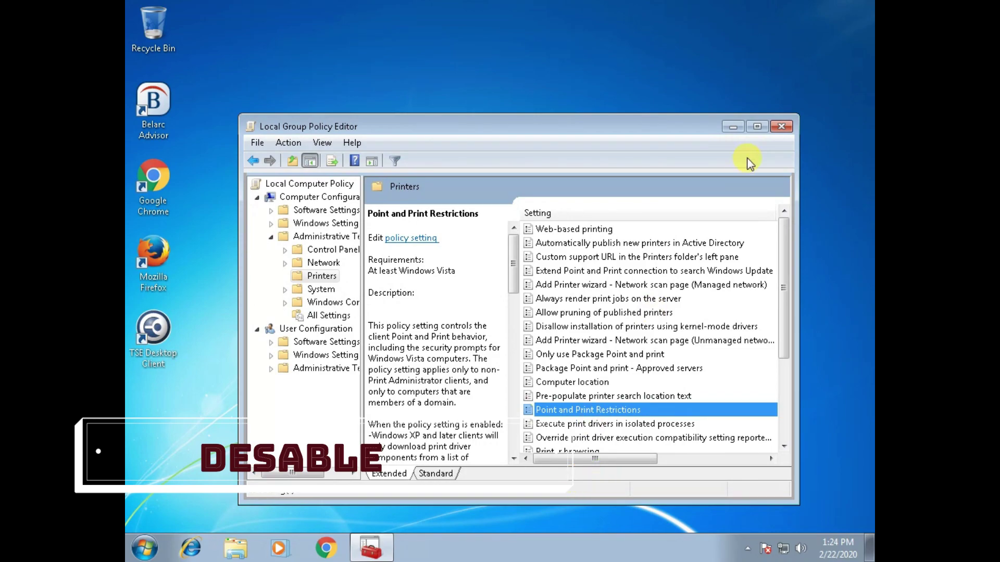
left_click(777, 127)
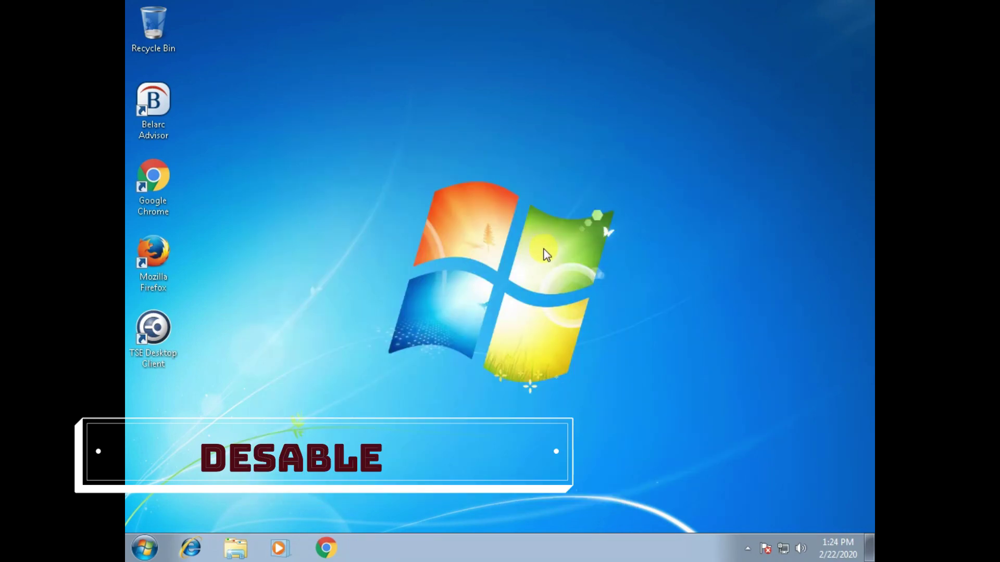
Reopen the network share \\192.168.16.114, connect to the HP Ink Tank 310 series printer and close its print queue
key("super+r")
key("Down")
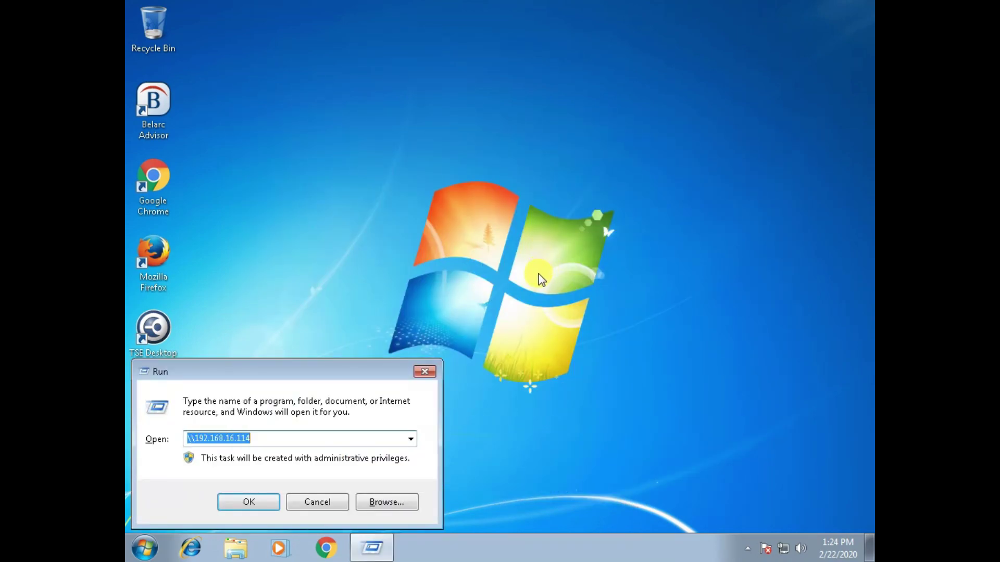
key("Return")
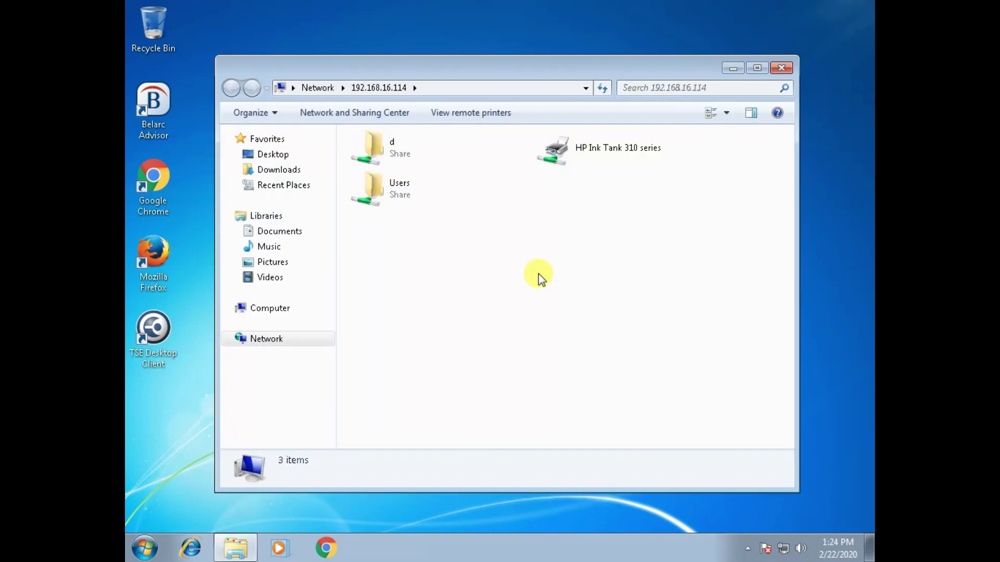
double_click(591, 150)
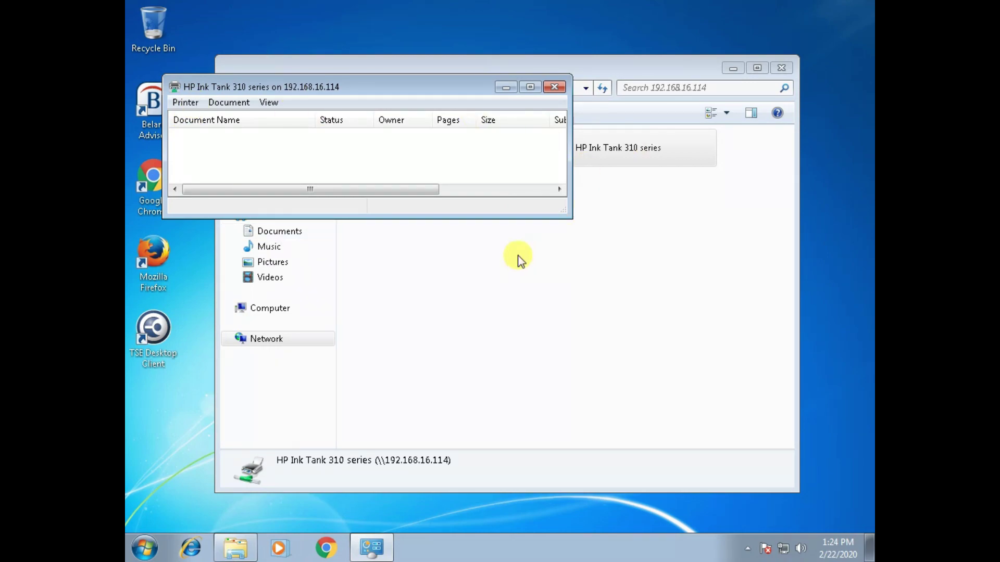
left_click(555, 88)
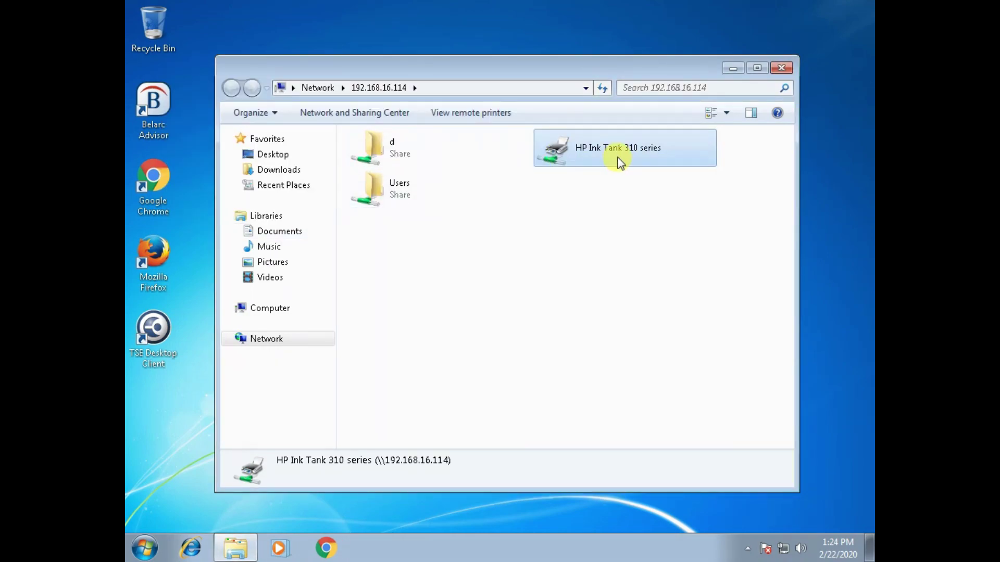
Check Devices and Printers for the HP Ink Tank 310 series printer on 192.168.16.114 and select it
left_click(144, 548)
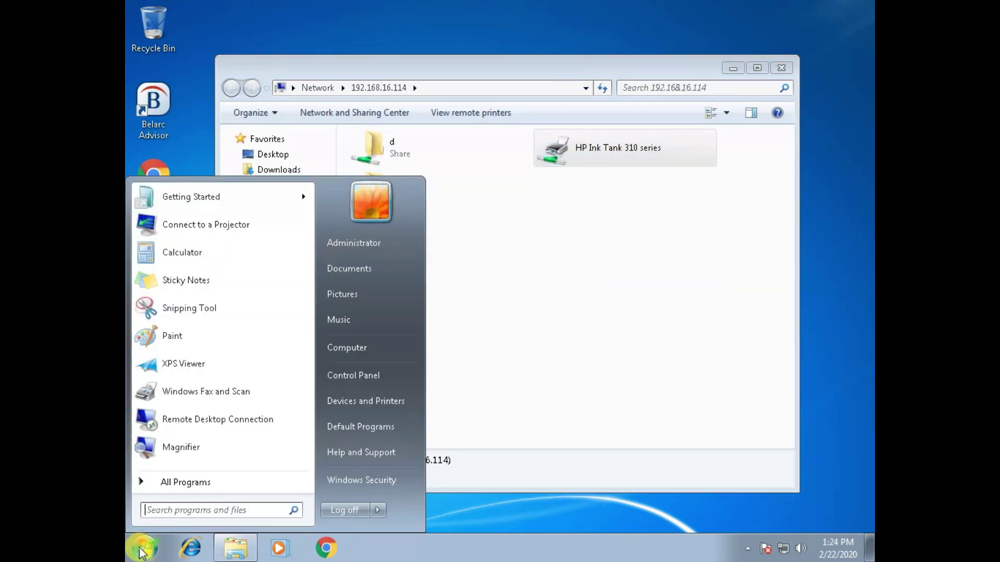
left_click(379, 405)
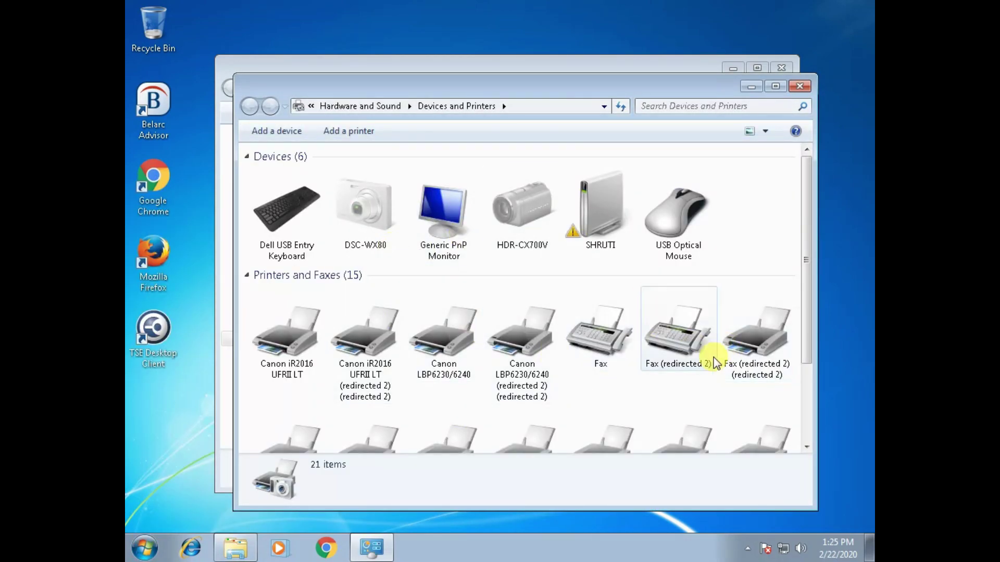
scroll(527, 394, "down", 3)
left_click(348, 319)
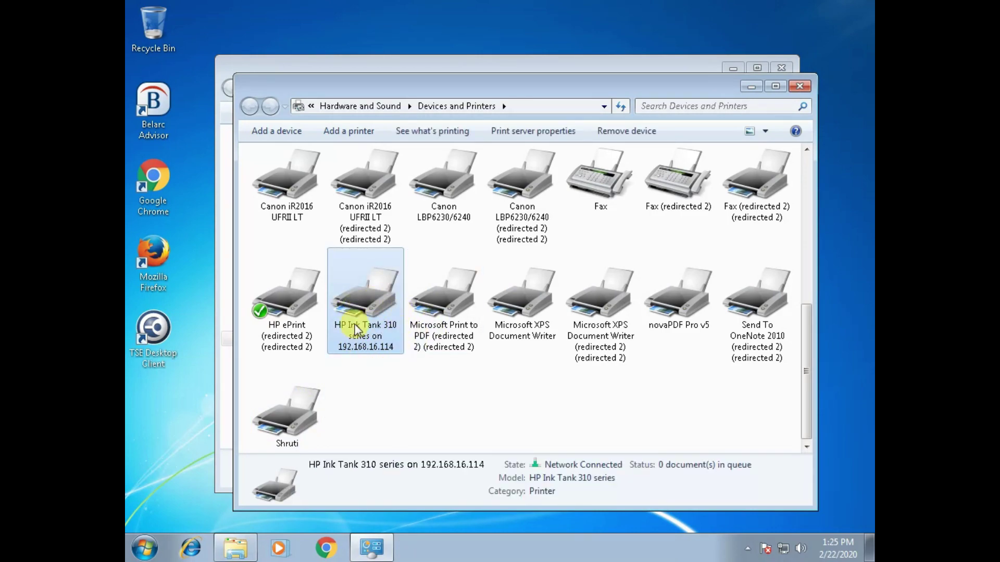
scroll(758, 128, "up", 1)
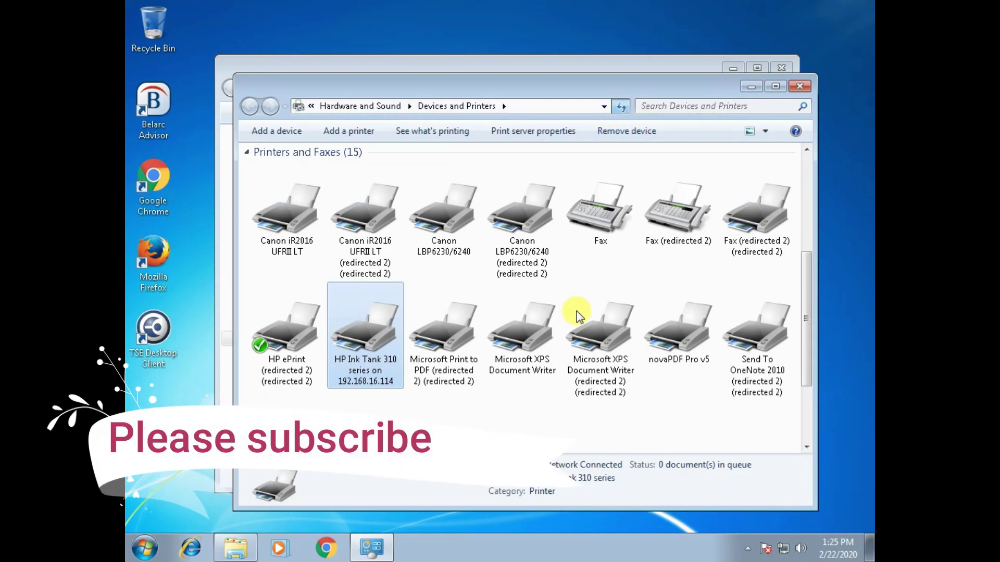
scroll(576, 313, "up", 2)
scroll(422, 325, "down", 3)
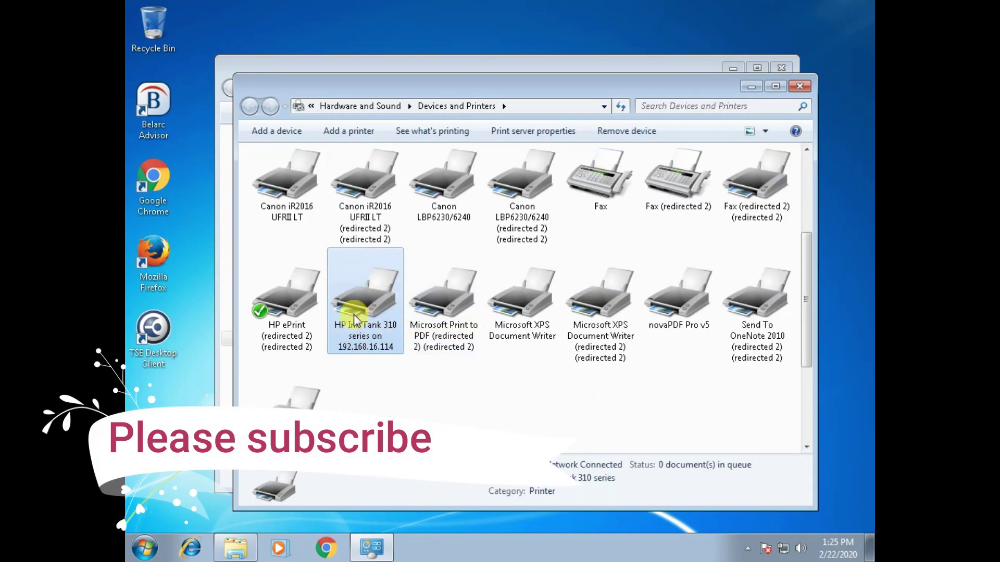